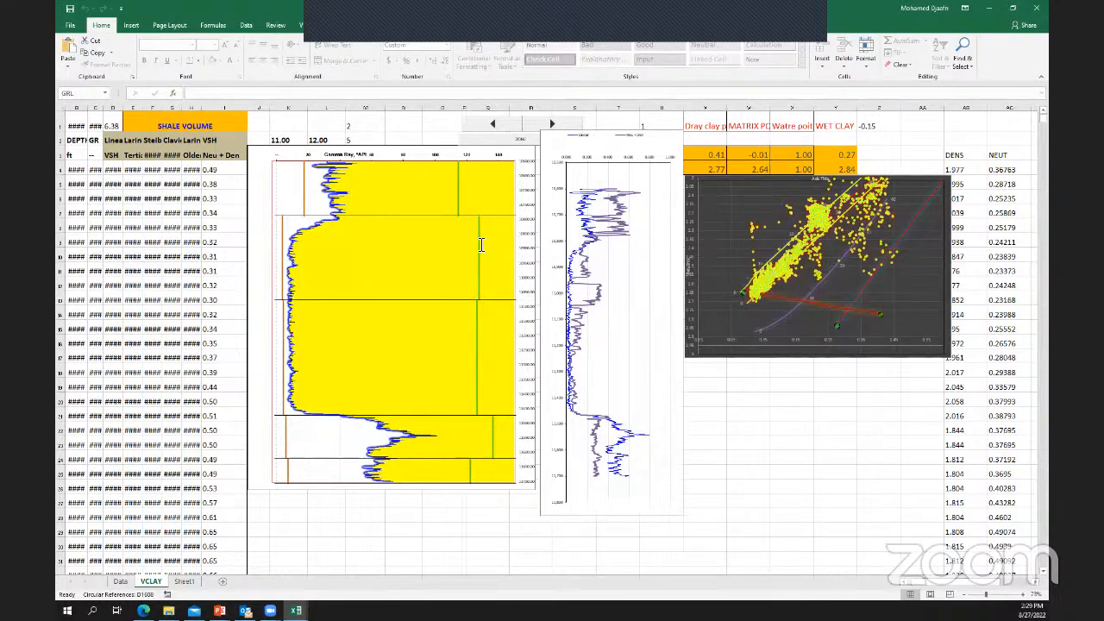
# Move the second zone's gamma ray clay line to about 116 API and its clean line to about 8.6 API
pyautogui.moveTo(480, 248); pyautogui.dragTo(456, 251)
pyautogui.moveTo(384, 261); pyautogui.dragTo(464, 250)
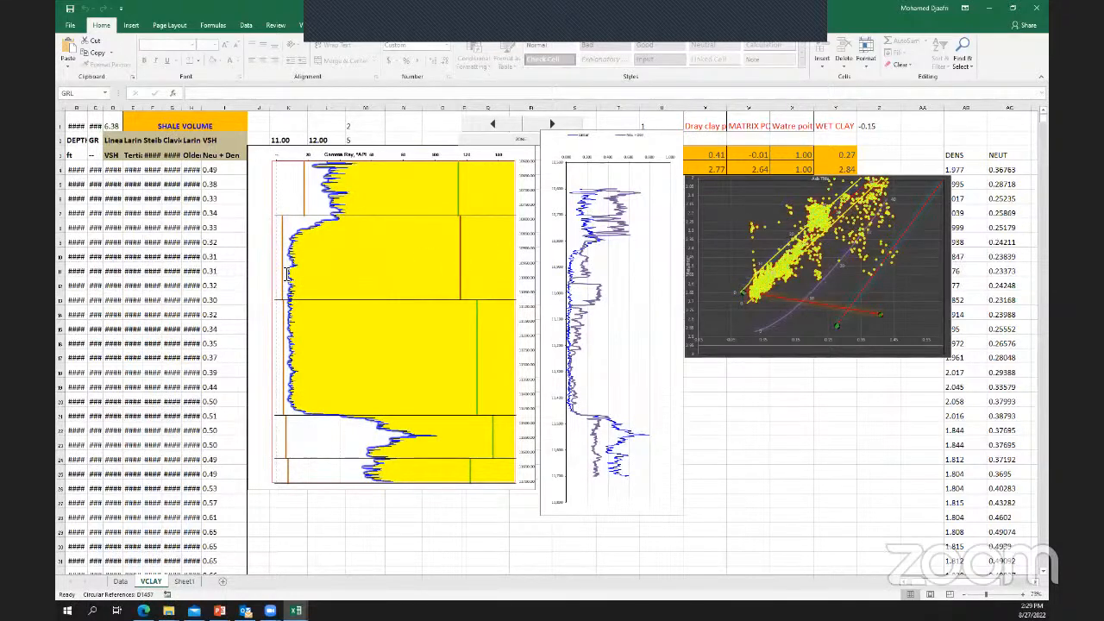
pyautogui.moveTo(287, 274)
pyautogui.mouseDown()
pyautogui.moveTo(299, 272)
pyautogui.moveTo(289, 275)
pyautogui.mouseUp()
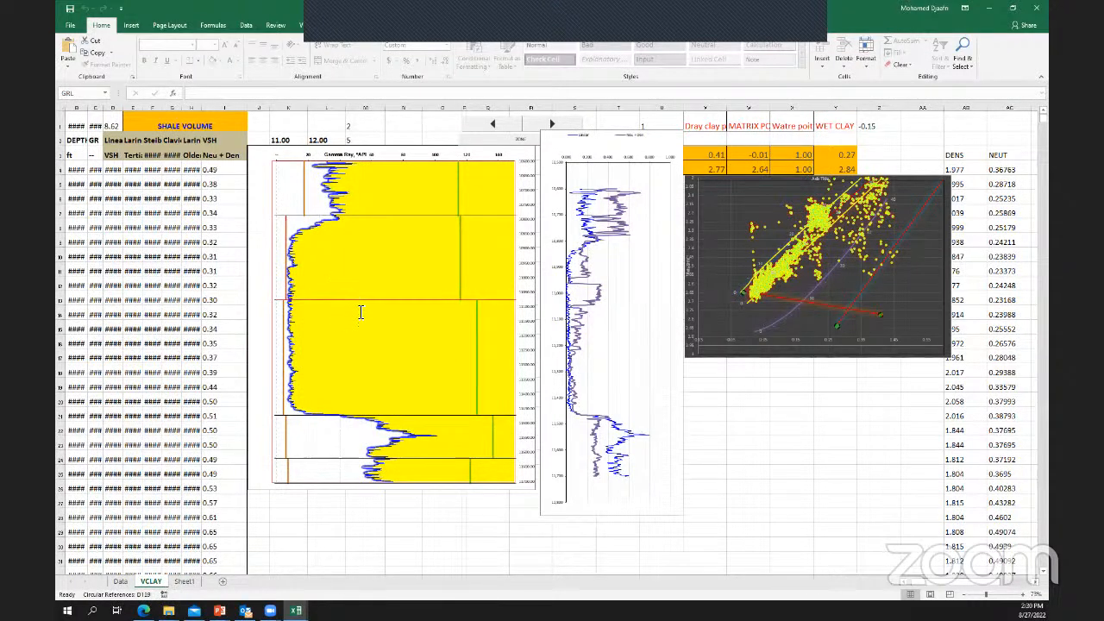
# Shift the boundary between the second and third zones deeper and move the third zone's clay line to about 105 API
pyautogui.moveTo(361, 312); pyautogui.dragTo(381, 340)
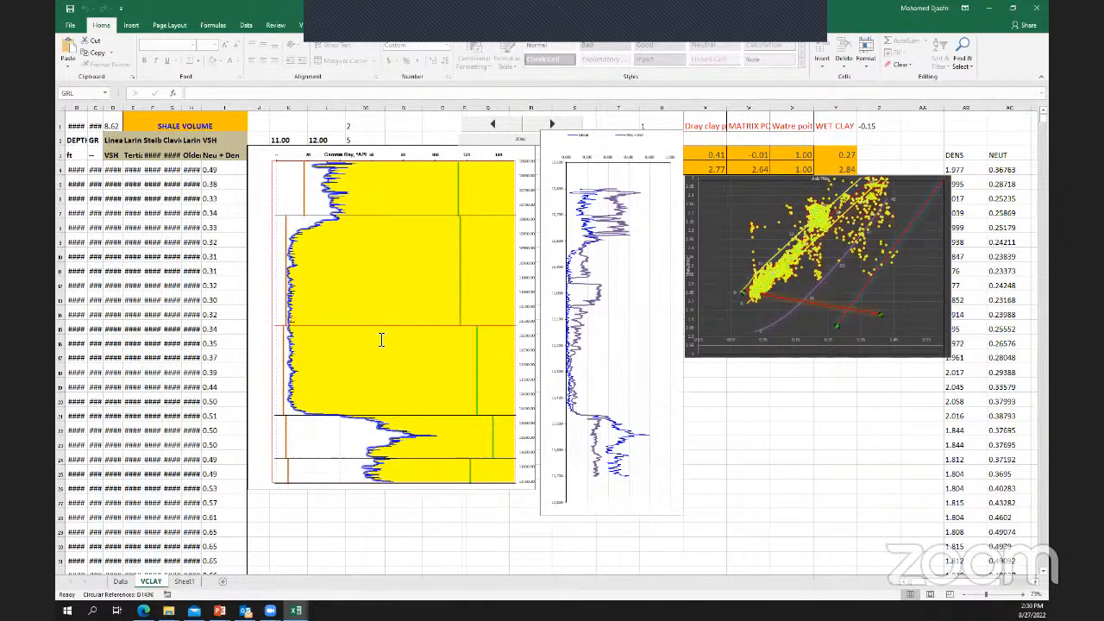
pyautogui.moveTo(479, 373); pyautogui.dragTo(451, 373)
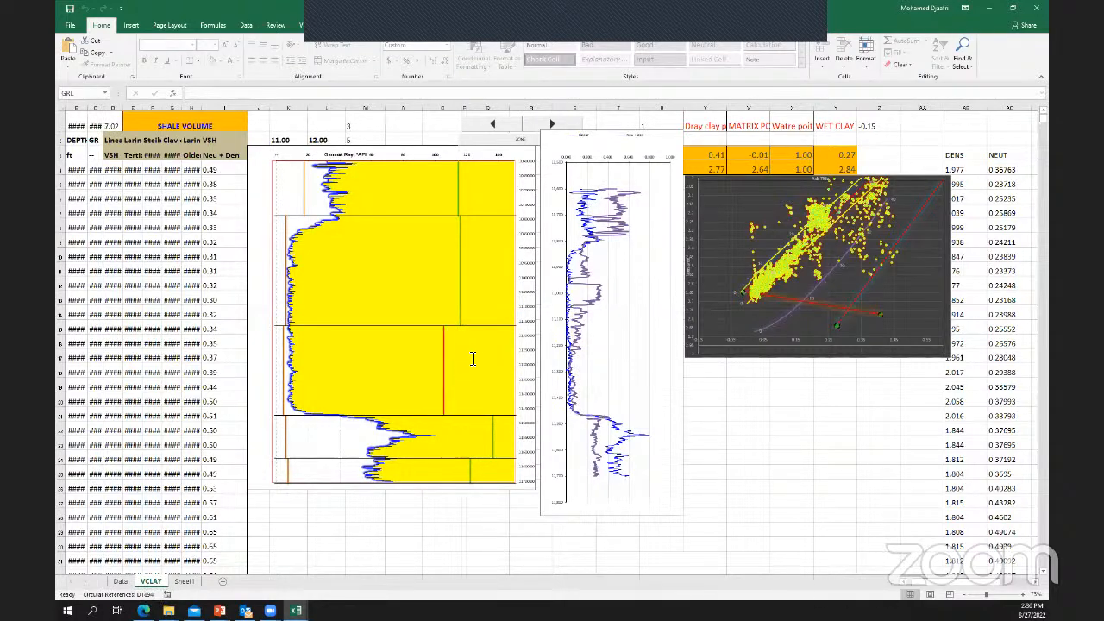
# Move the crossplot's dry clay point to 0.50 and 2.76, and its wet clay point to 0.29 and 2.83
pyautogui.click(739, 213)
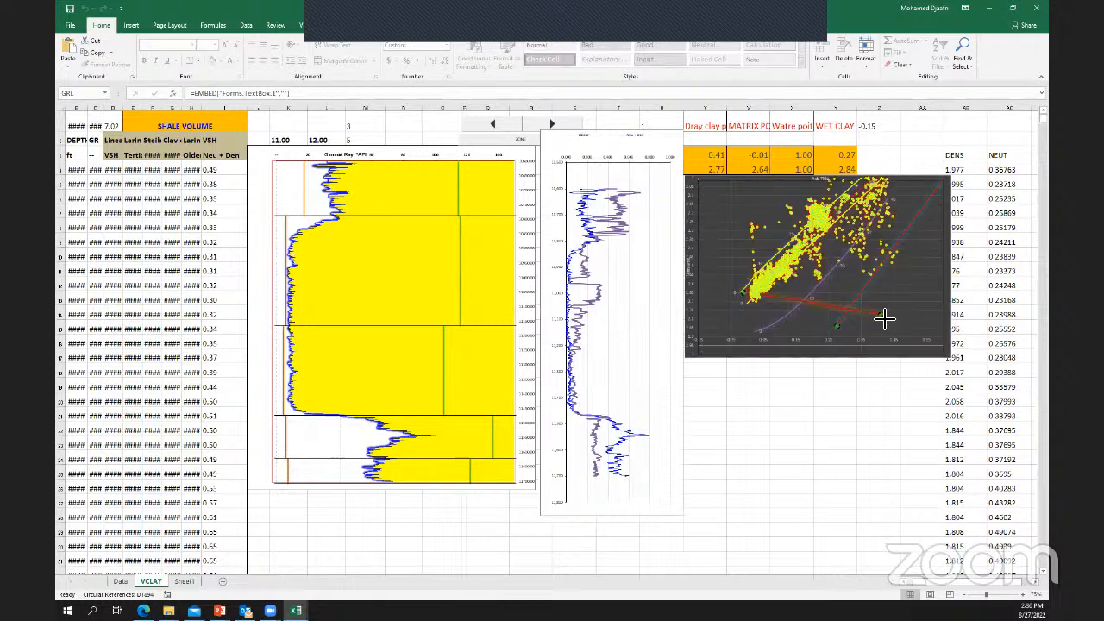
pyautogui.moveTo(883, 319); pyautogui.dragTo(916, 315)
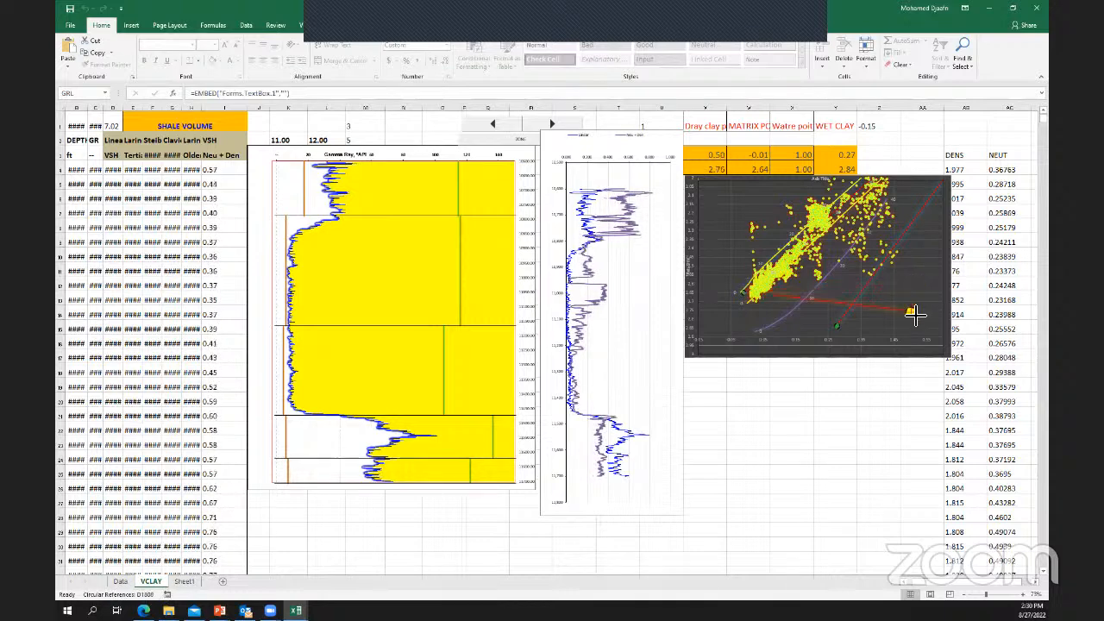
pyautogui.click(872, 369)
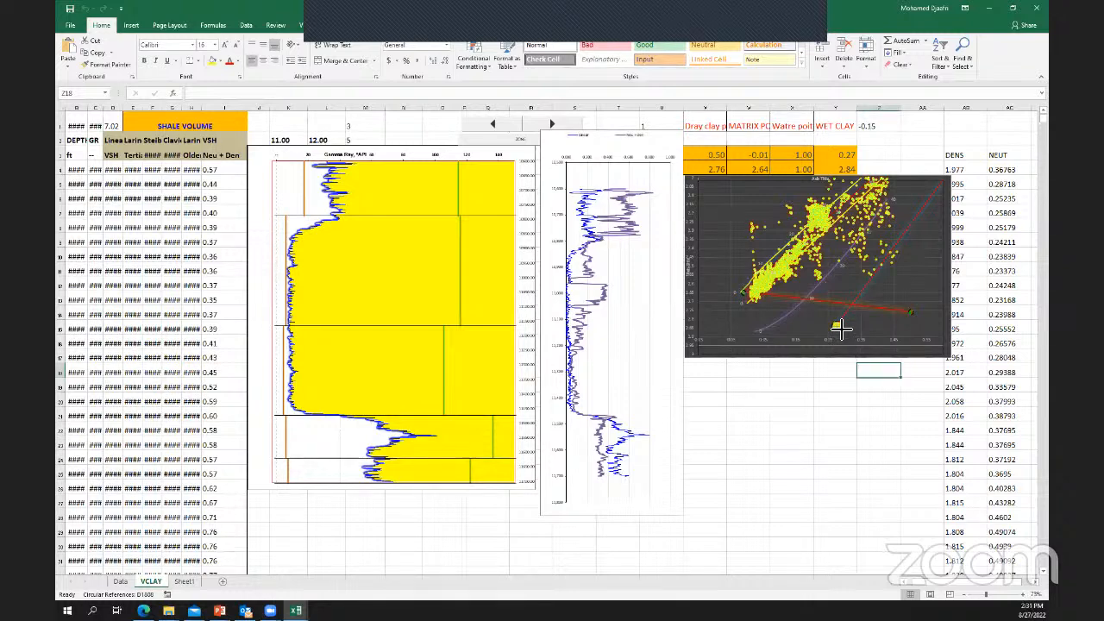
pyautogui.moveTo(841, 328)
pyautogui.mouseDown()
pyautogui.moveTo(828, 324)
pyautogui.moveTo(844, 316)
pyautogui.moveTo(843, 328)
pyautogui.mouseUp()
# Turn on Design Mode for the worksheet's controls, shrinking the window to reach the setting and maximizing it again
pyautogui.doubleClick(846, 11)
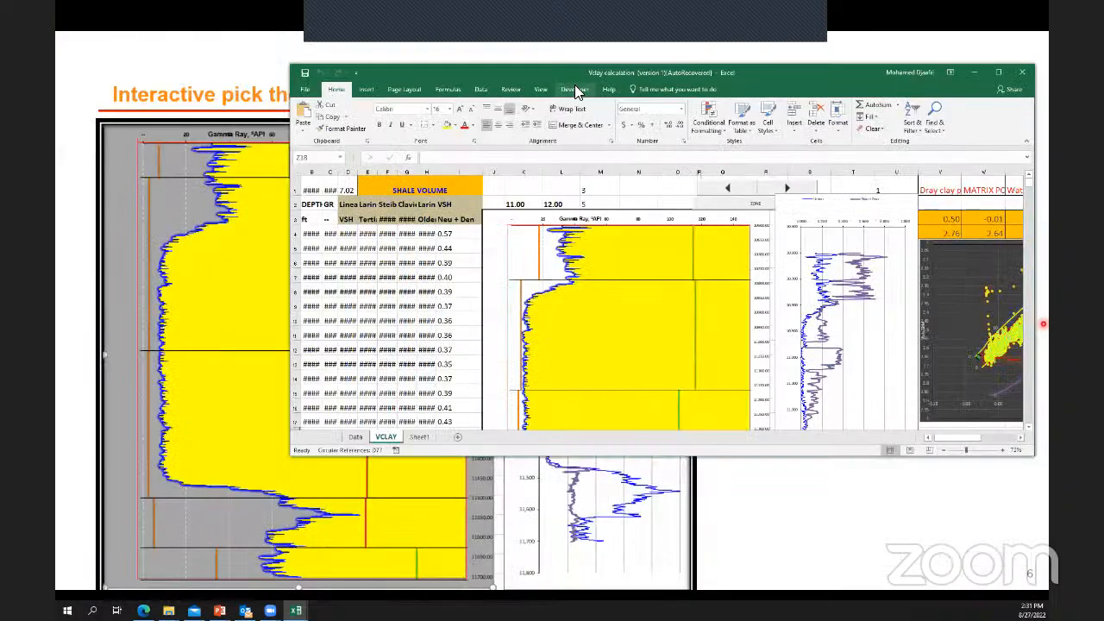
pyautogui.click(575, 89)
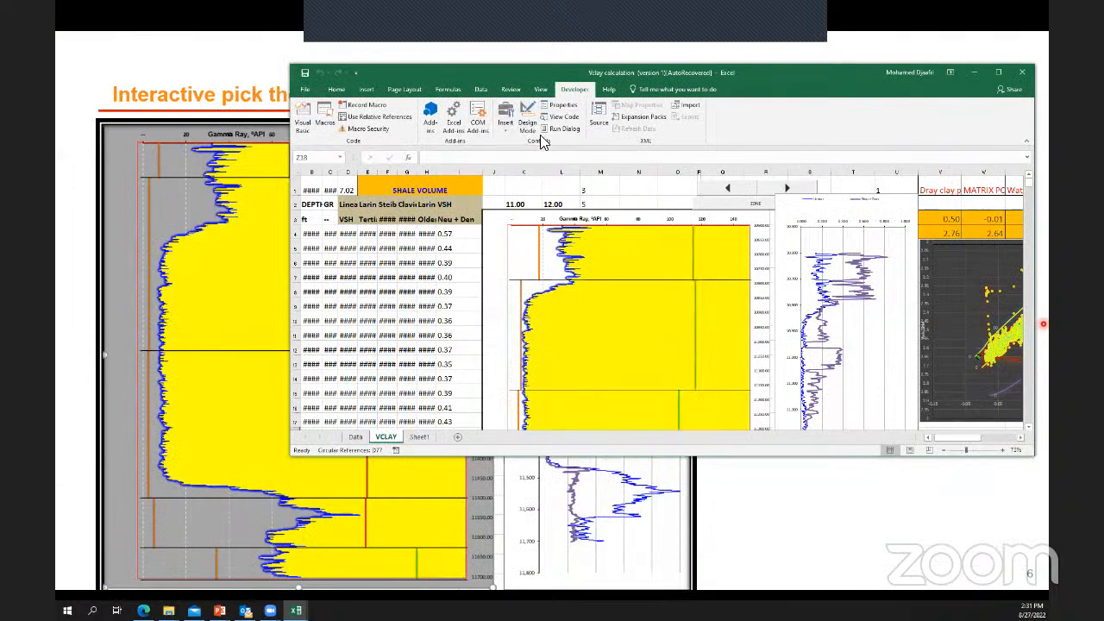
pyautogui.click(520, 119)
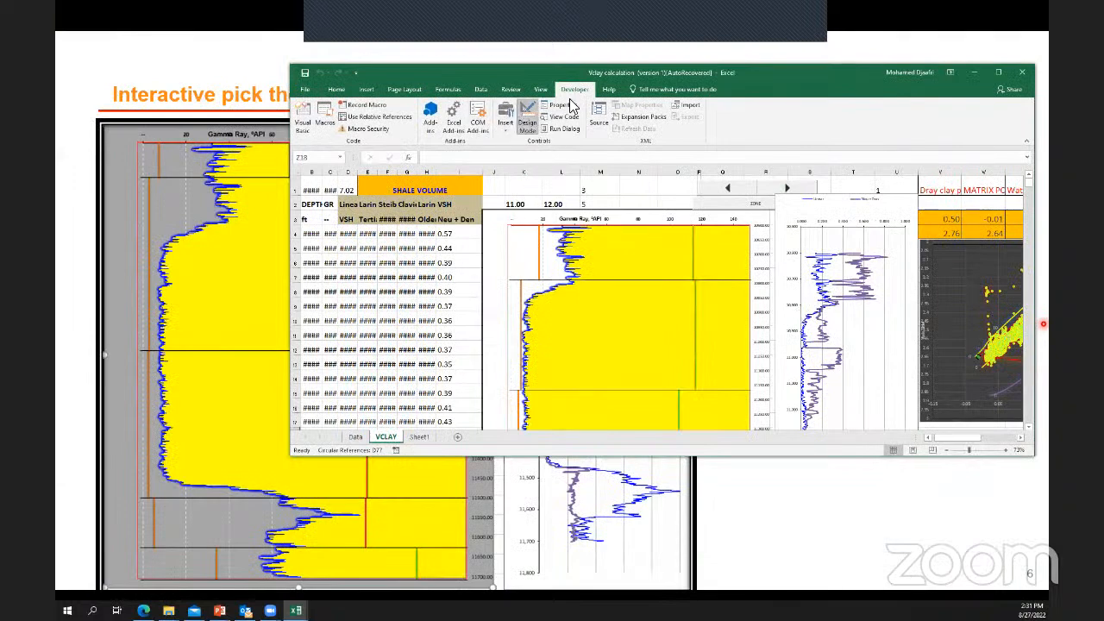
pyautogui.doubleClick(772, 69)
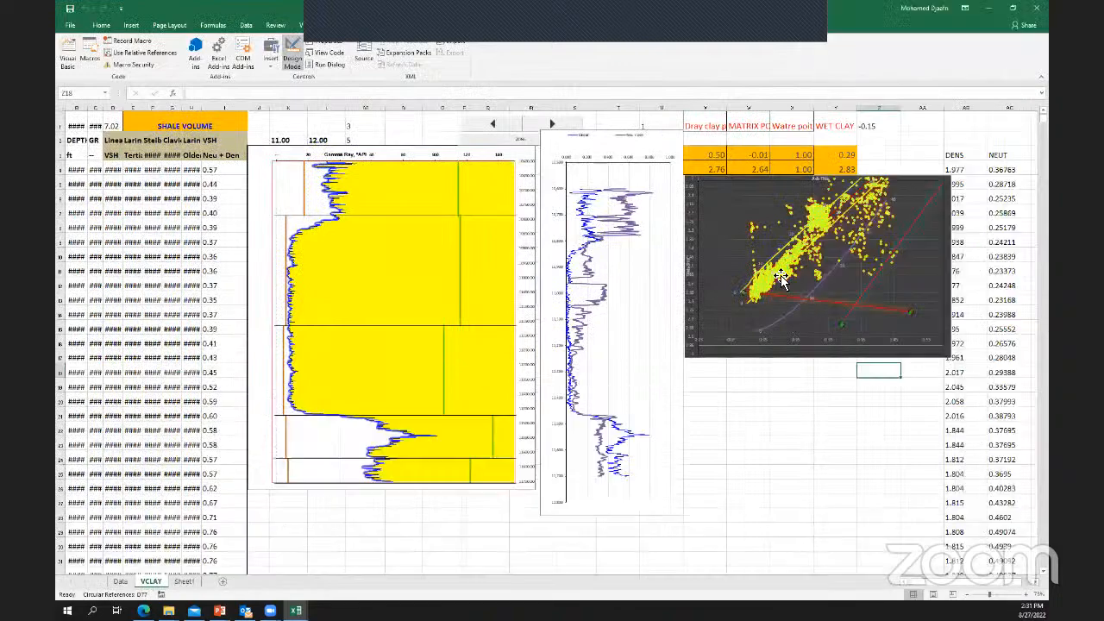
# Move the transparent LArea label off the neutron-density crossplot and place it directly beneath the chart
pyautogui.click(688, 248)
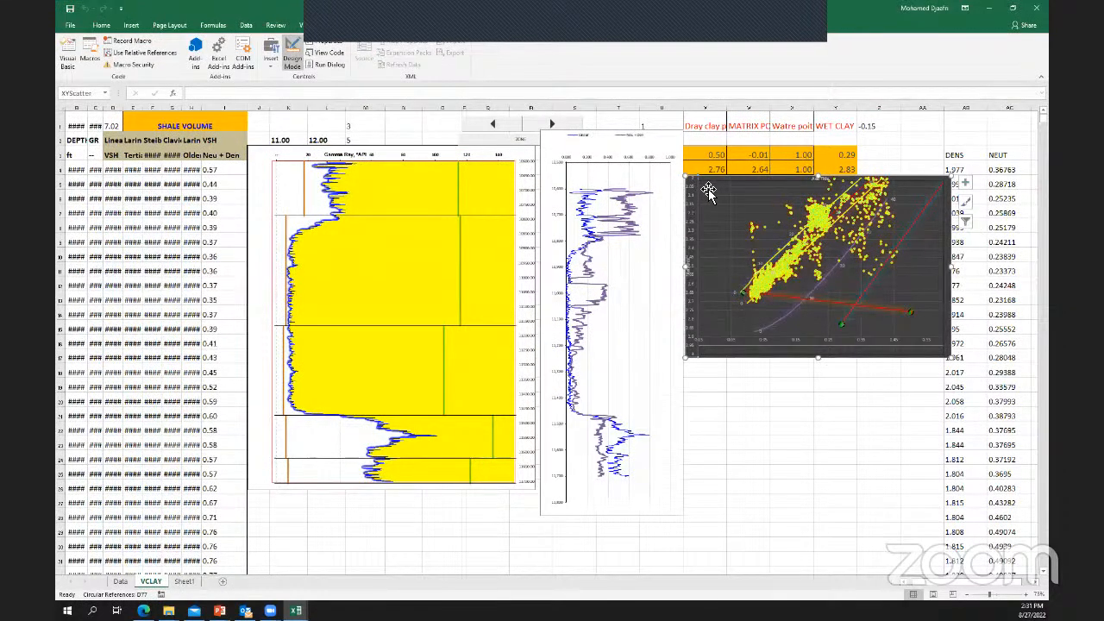
pyautogui.moveTo(709, 189); pyautogui.dragTo(739, 387)
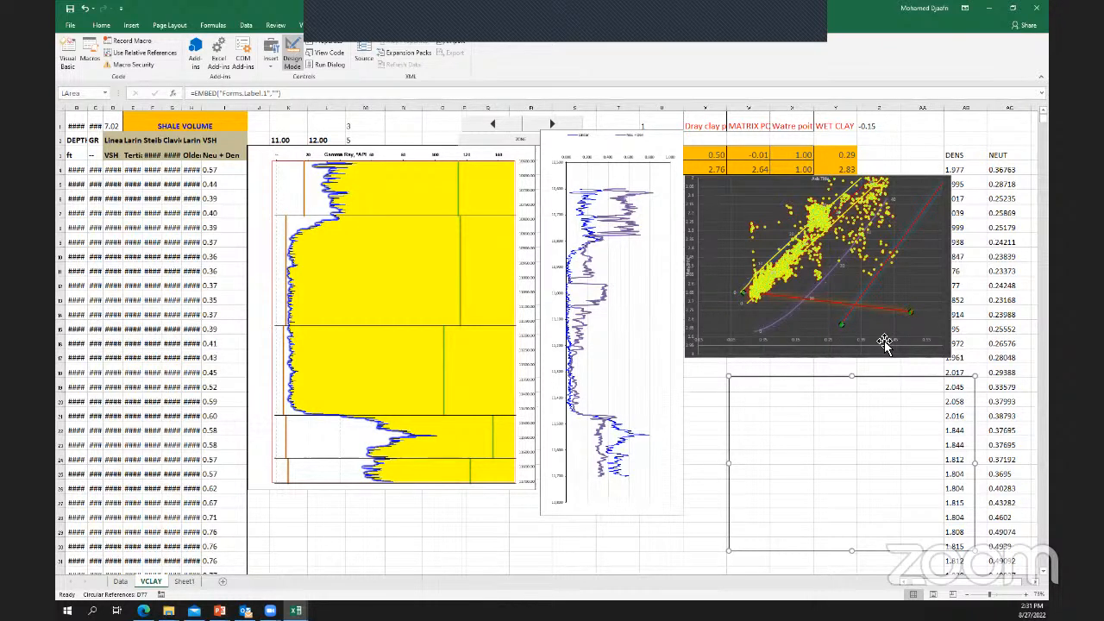
pyautogui.moveTo(790, 321)
pyautogui.moveTo(874, 387); pyautogui.dragTo(845, 381)
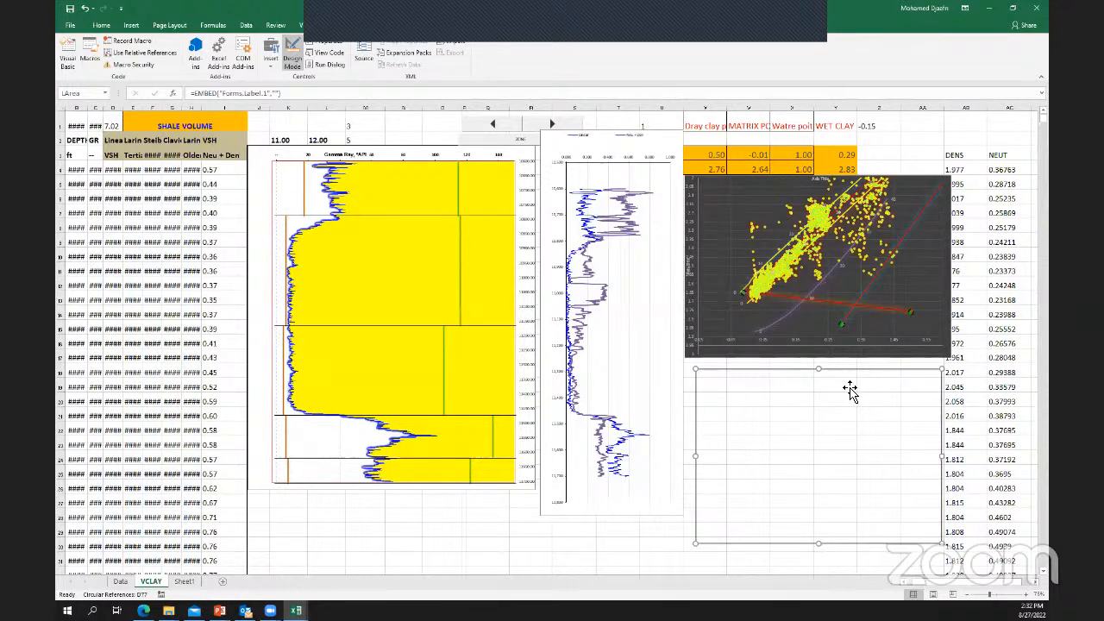
pyautogui.moveTo(819, 303)
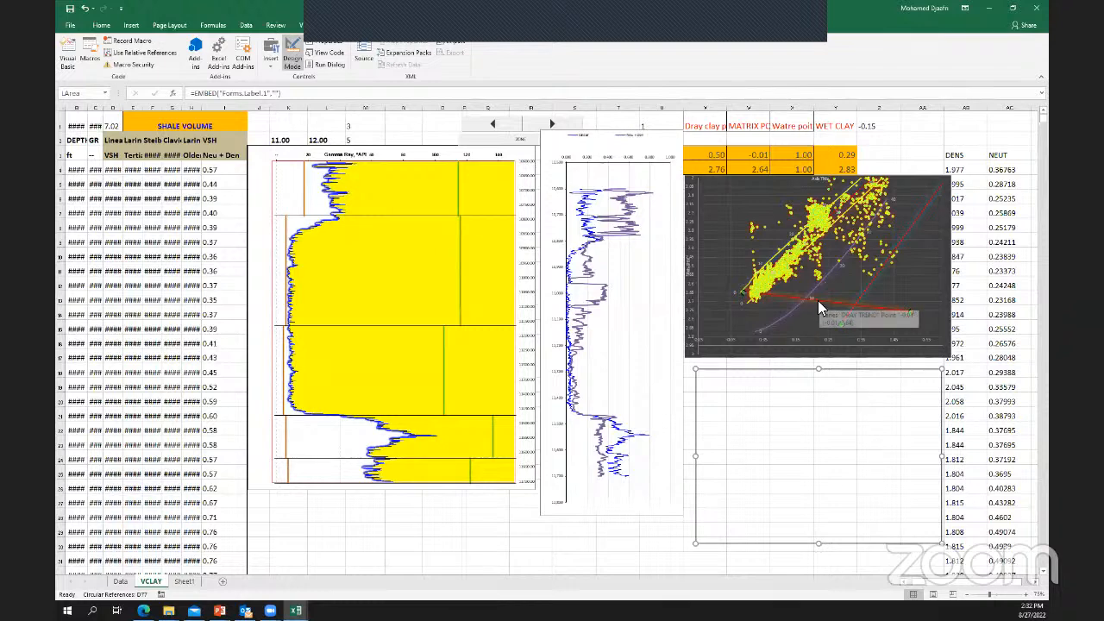
pyautogui.click(817, 301)
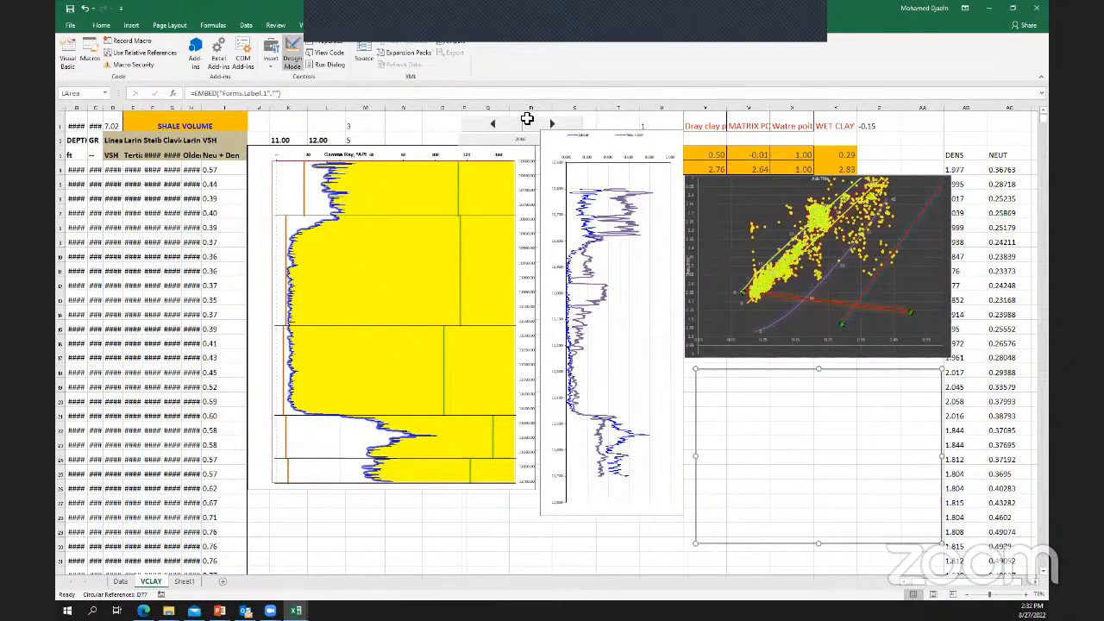
# Insert a spin button form control in the empty area beneath the gamma ray plot
pyautogui.click(270, 60)
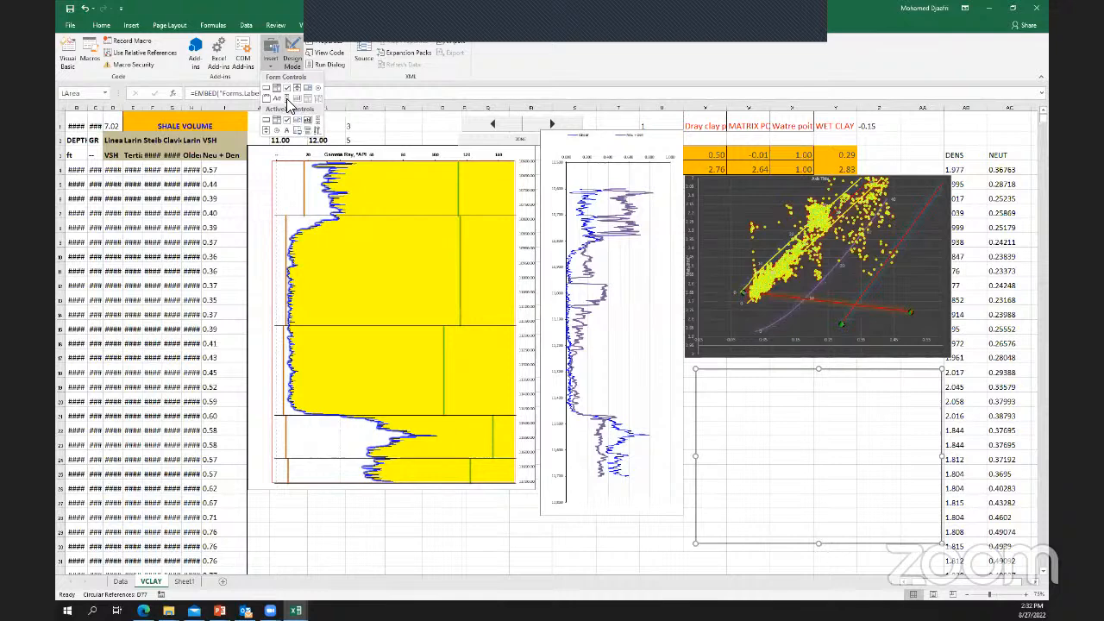
pyautogui.click(293, 89)
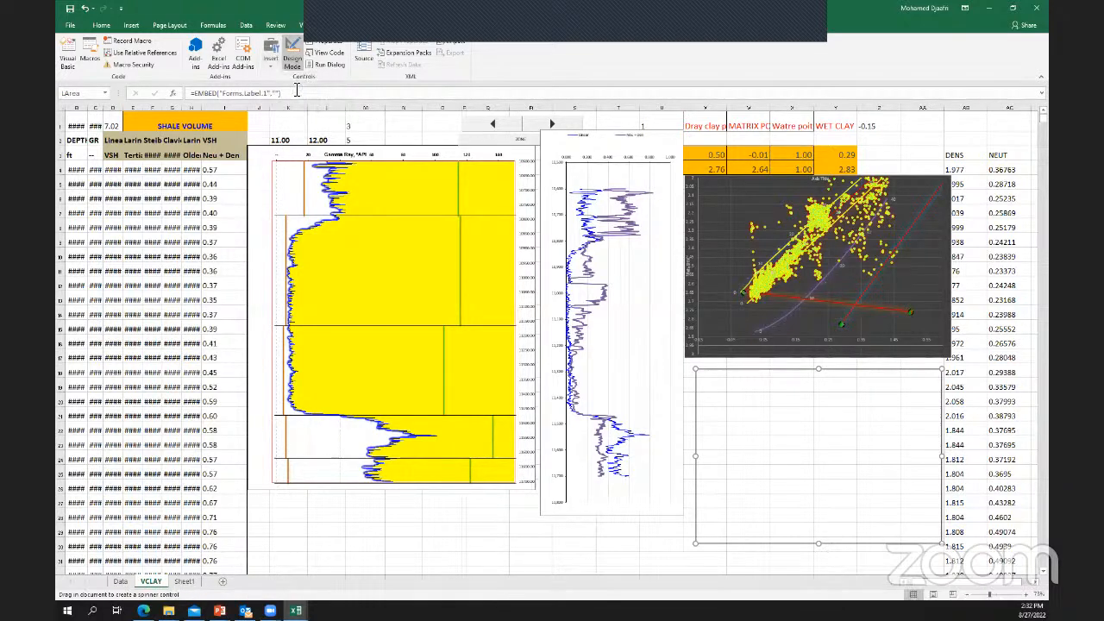
pyautogui.moveTo(365, 504); pyautogui.dragTo(543, 526)
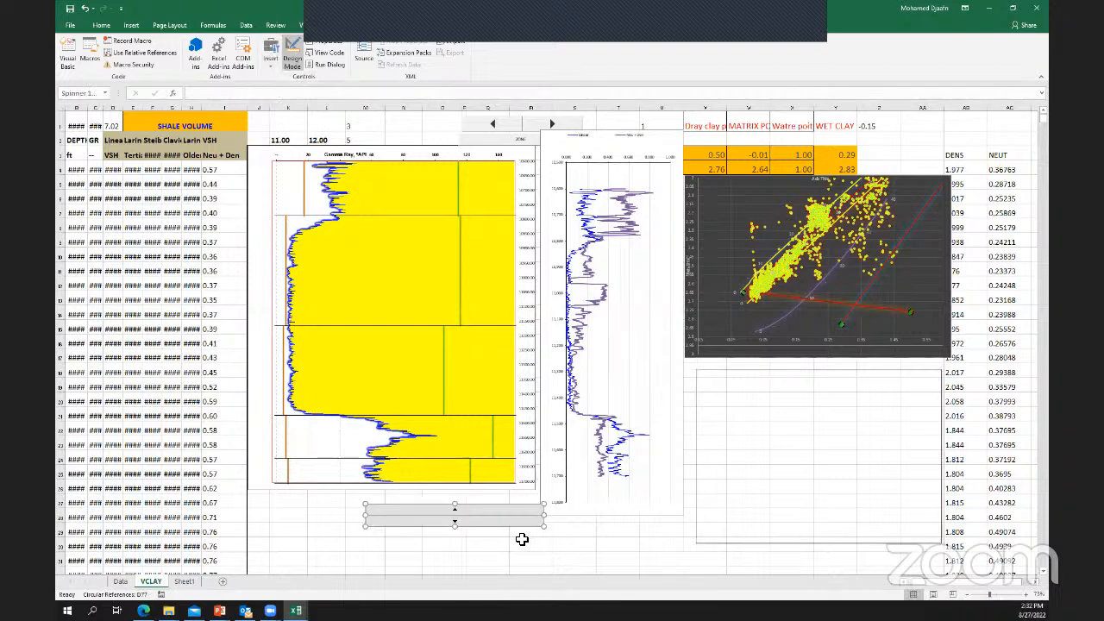
# Insert a horizontal scroll bar form control below the spin button
pyautogui.click(271, 59)
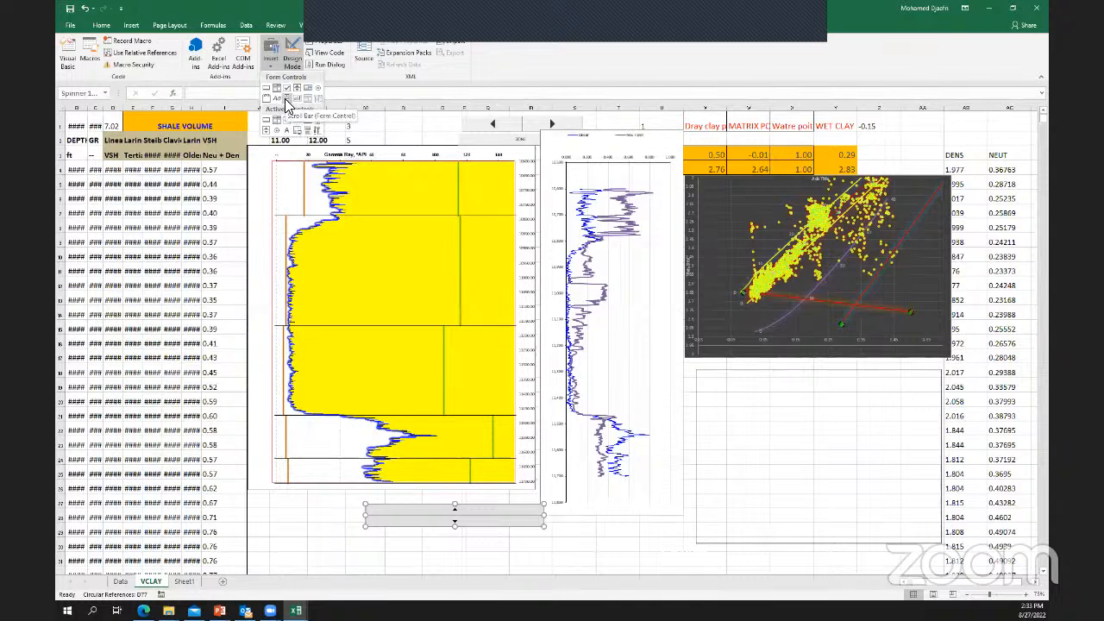
pyautogui.click(287, 99)
pyautogui.moveTo(360, 561); pyautogui.dragTo(634, 569)
pyautogui.click(500, 545)
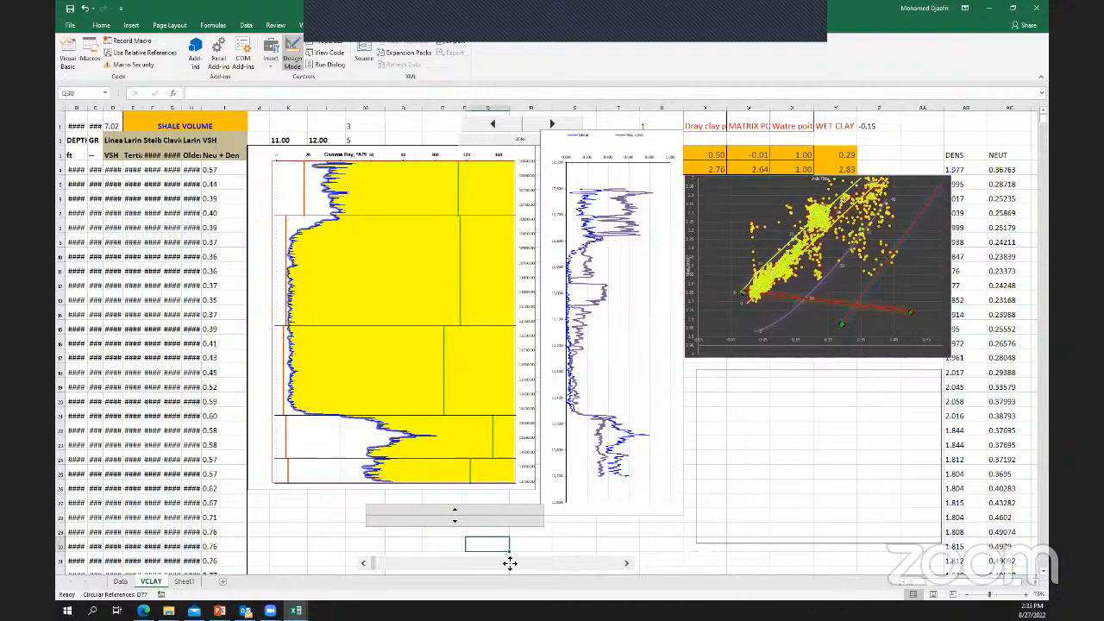
# Link the new scroll bar to cell U30 in its control format settings and deselect it
pyautogui.rightClick(507, 563)
pyautogui.click(550, 559)
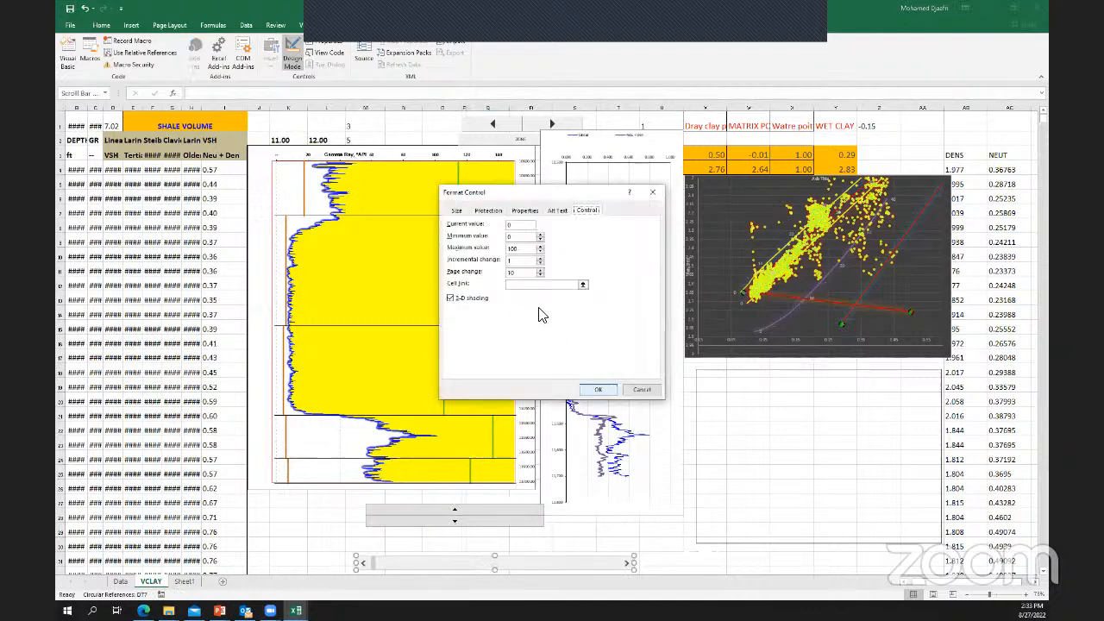
pyautogui.click(667, 545)
pyautogui.click(598, 392)
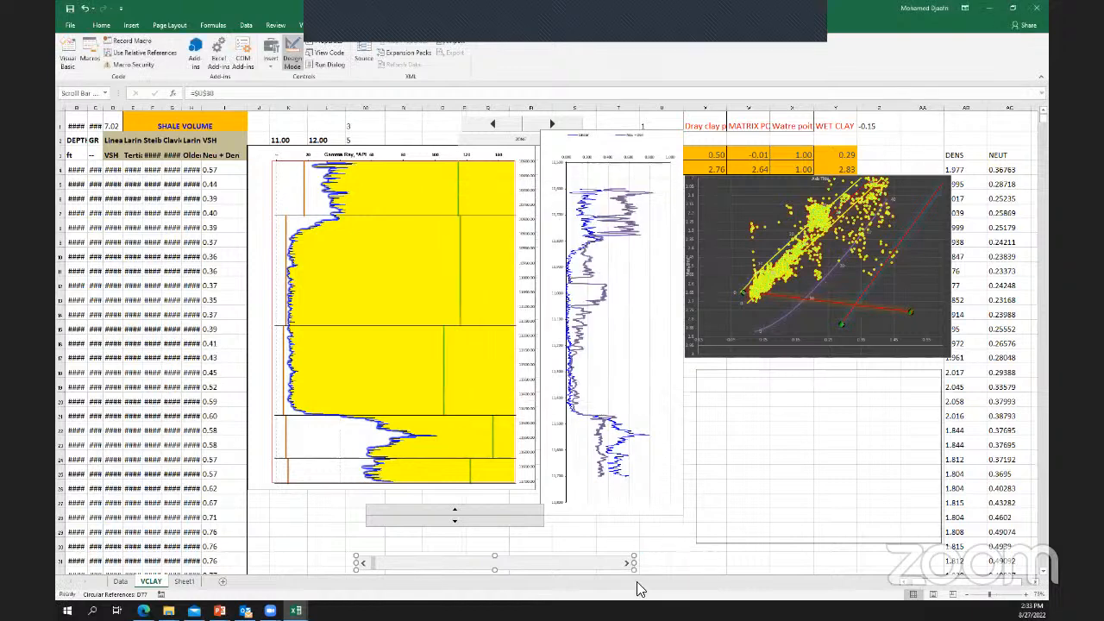
pyautogui.click(622, 531)
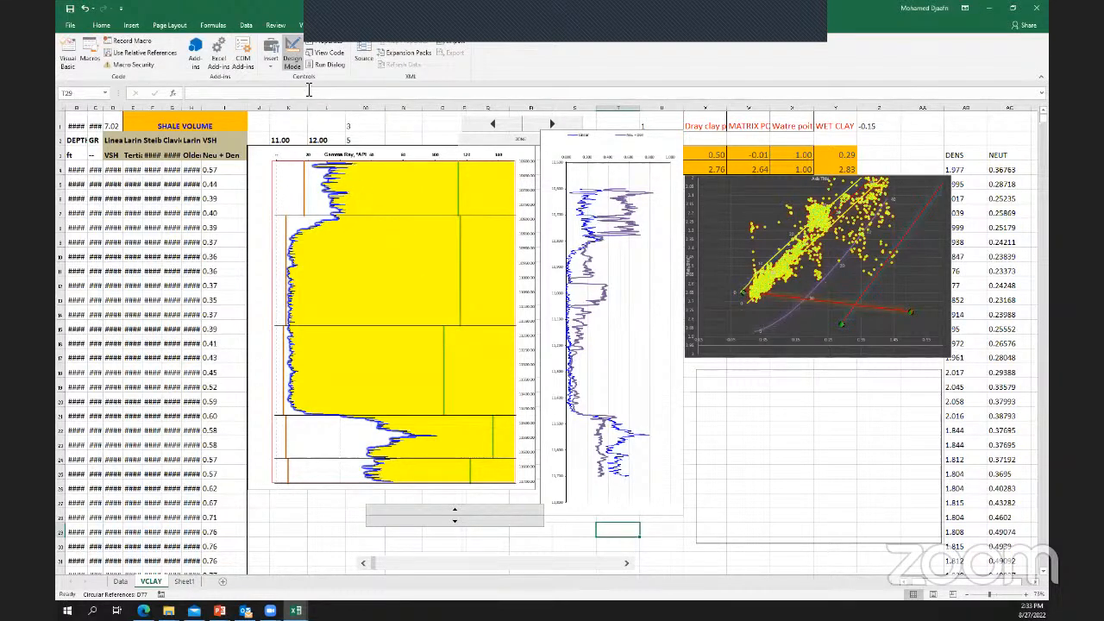
# Test the scroll bar outside Design Mode by stepping its linked value in cell U30 up to 5
pyautogui.click(627, 564)
pyautogui.doubleClick(629, 566)
pyautogui.doubleClick(628, 565)
pyautogui.click(659, 543)
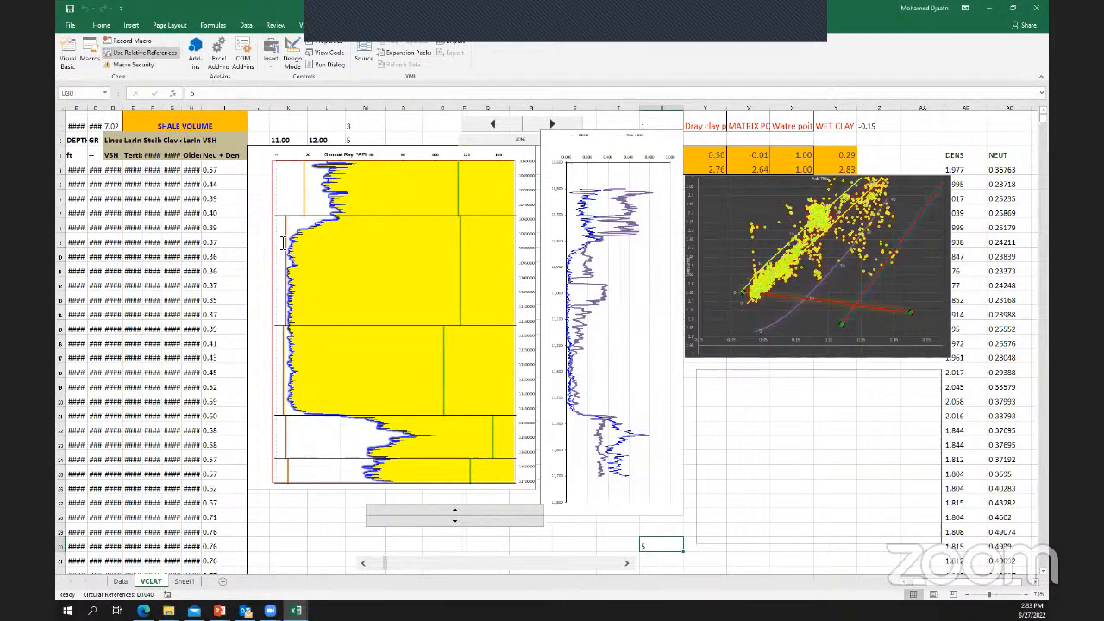
# Step the scroll bar up and down to bring cell U30 to 15, and return the LArea label to the crossplot
pyautogui.click(627, 564)
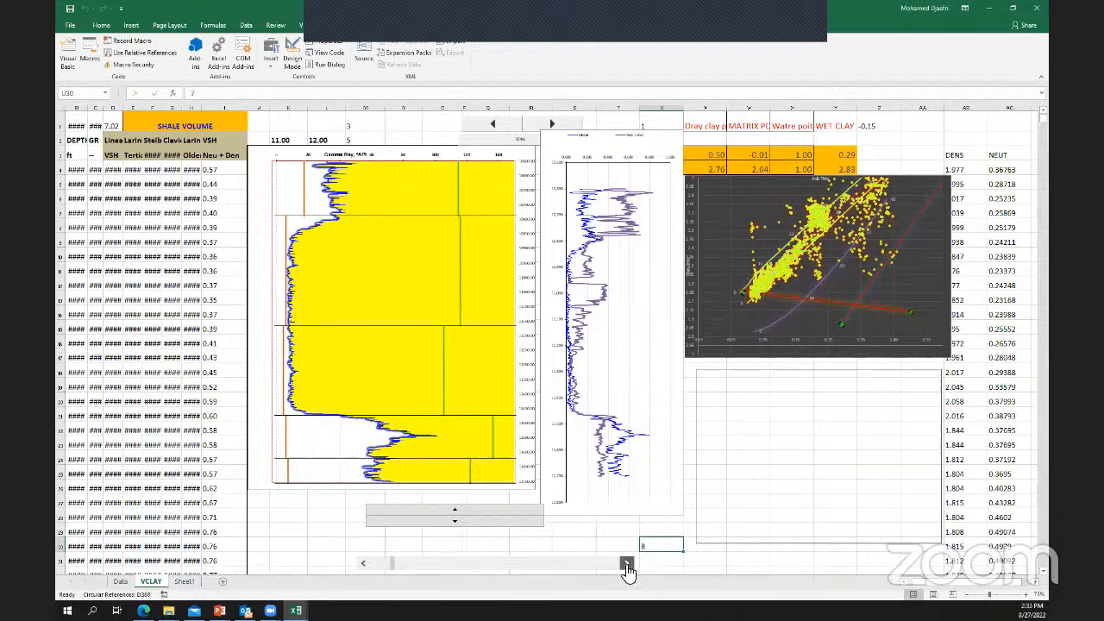
pyautogui.click(626, 564)
pyautogui.click(627, 564)
pyautogui.click(627, 564)
pyautogui.click(364, 564)
pyautogui.click(364, 564)
pyautogui.click(364, 564)
pyautogui.click(364, 563)
pyautogui.click(364, 563)
pyautogui.click(737, 386)
pyautogui.press('Delete')
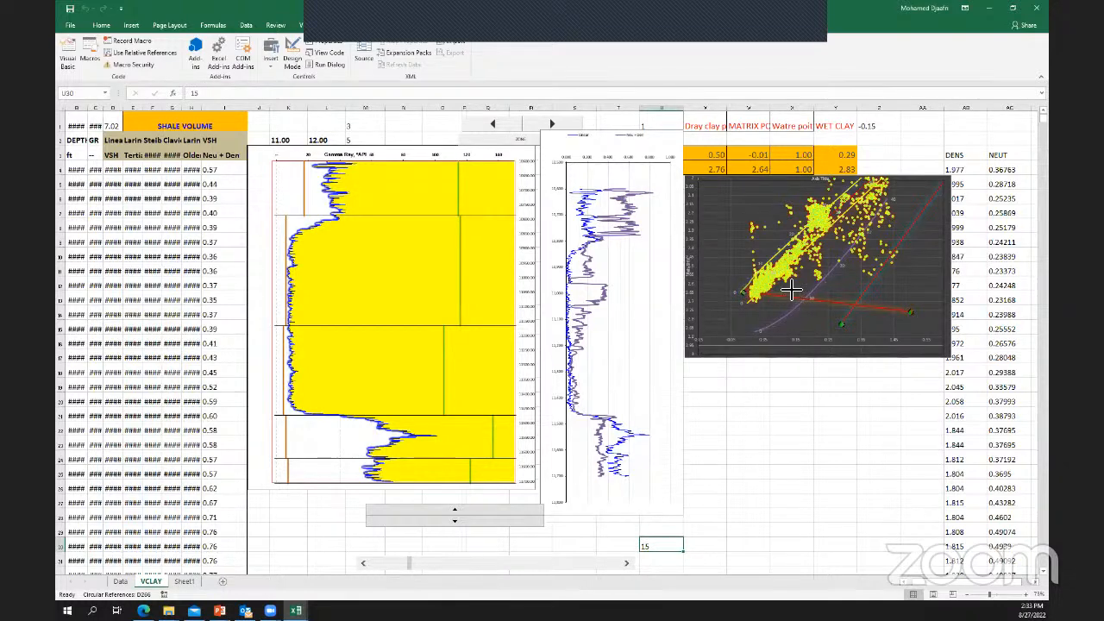
# Raise the scroll bar's linked value in cell U30 to 35
pyautogui.click(627, 564)
pyautogui.click(627, 564)
pyautogui.click(627, 564)
pyautogui.click(627, 564)
pyautogui.click(623, 567)
pyautogui.click(752, 527)
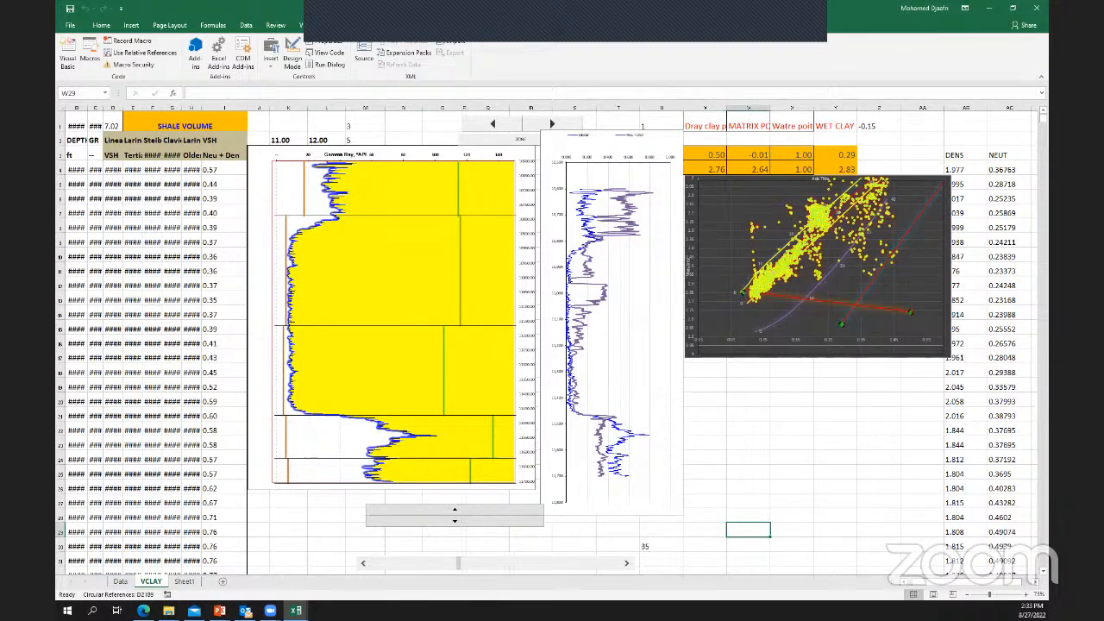
# Switch to the PowerPoint slide show and advance to the slide on picking parameters from the ND_XPLOT and Pickett plot
pyautogui.moveTo(220, 611)
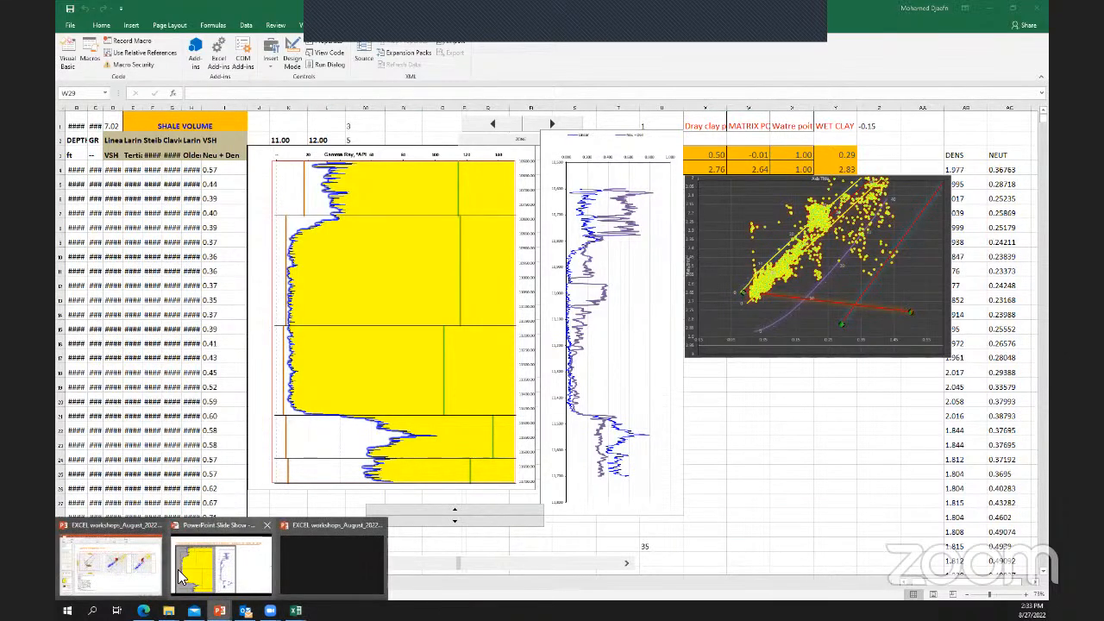
pyautogui.click(211, 567)
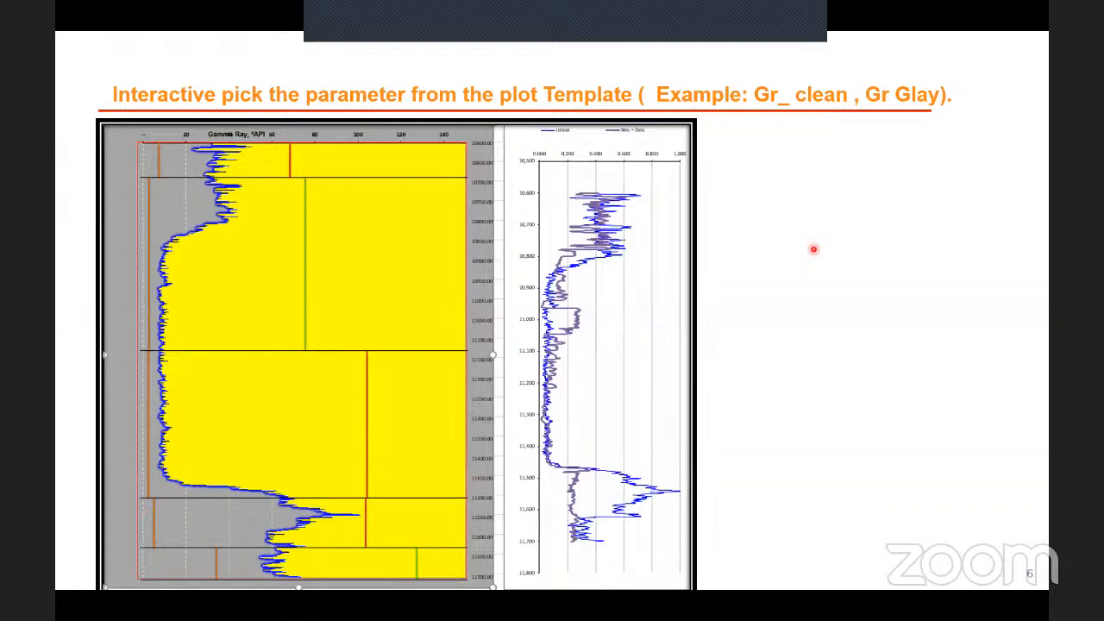
pyautogui.press('Right')
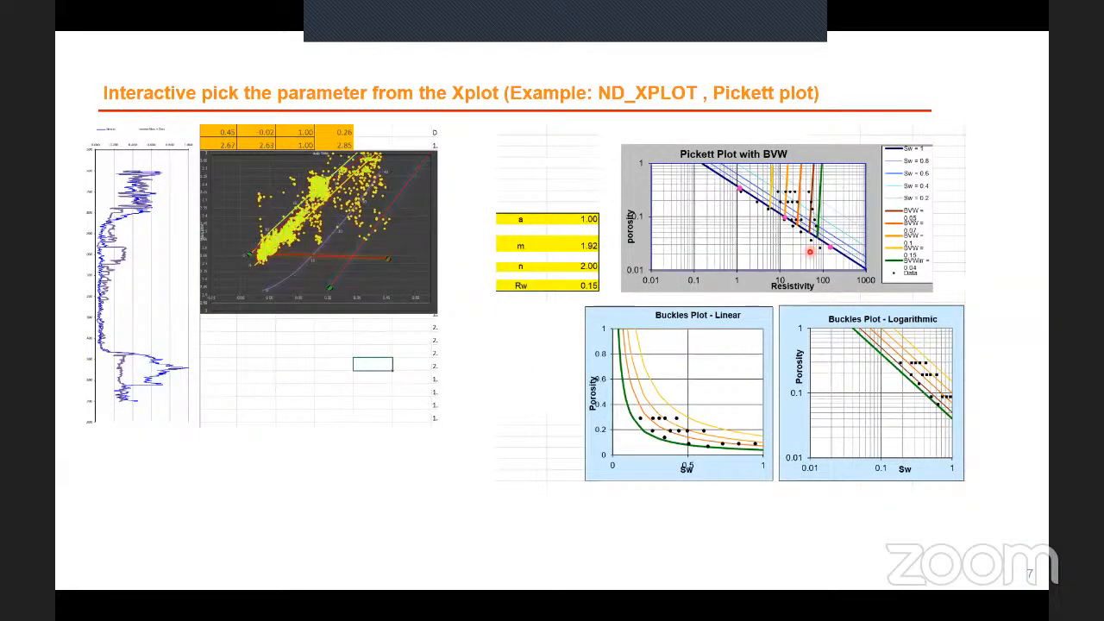
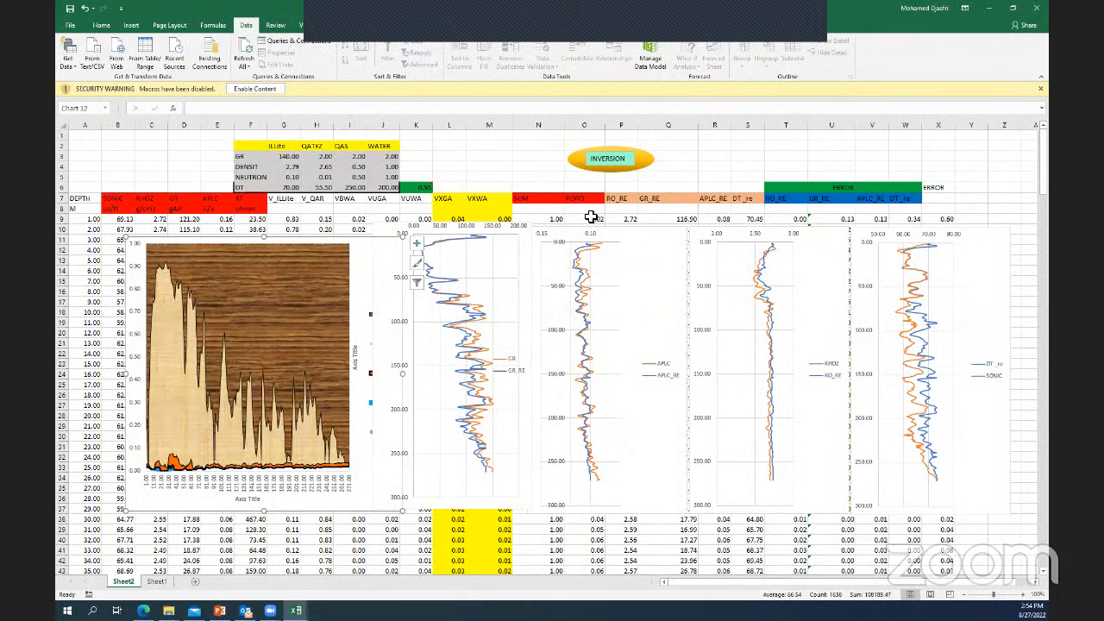
# Open the SUM formula in cell N9 of the inversion sheet and examine which volume cells it adds
pyautogui.click(559, 213)
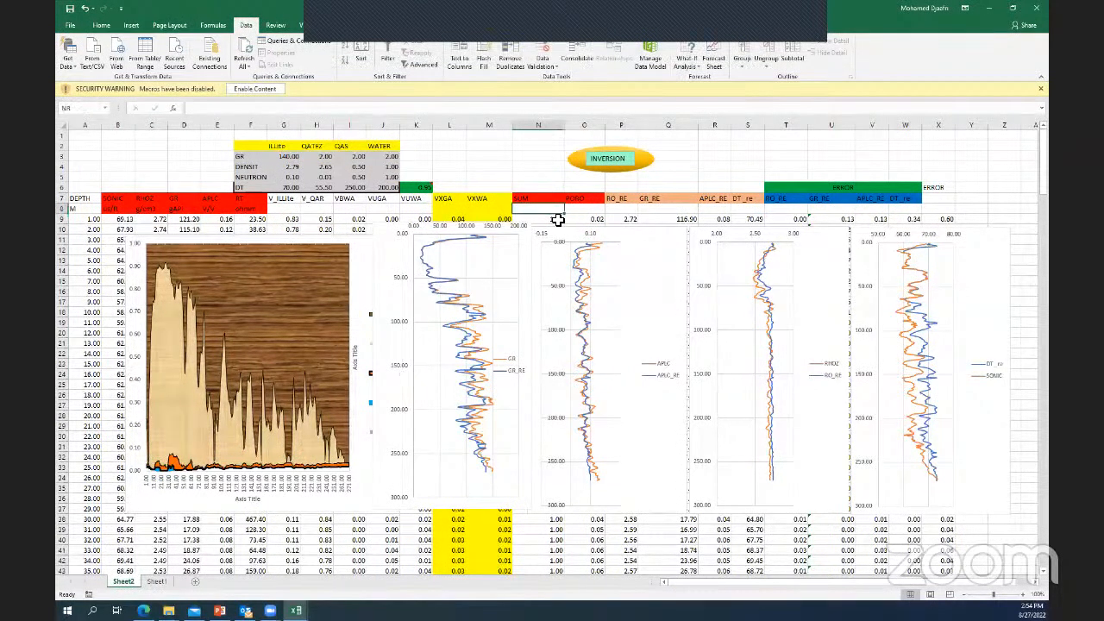
pyautogui.doubleClick(558, 219)
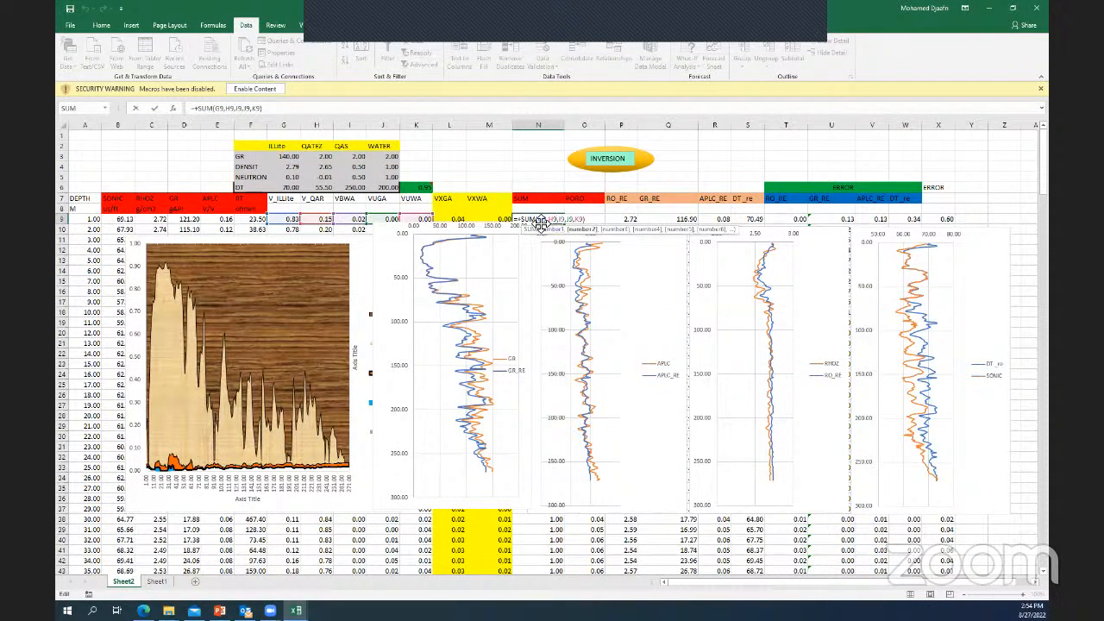
pyautogui.click(628, 219)
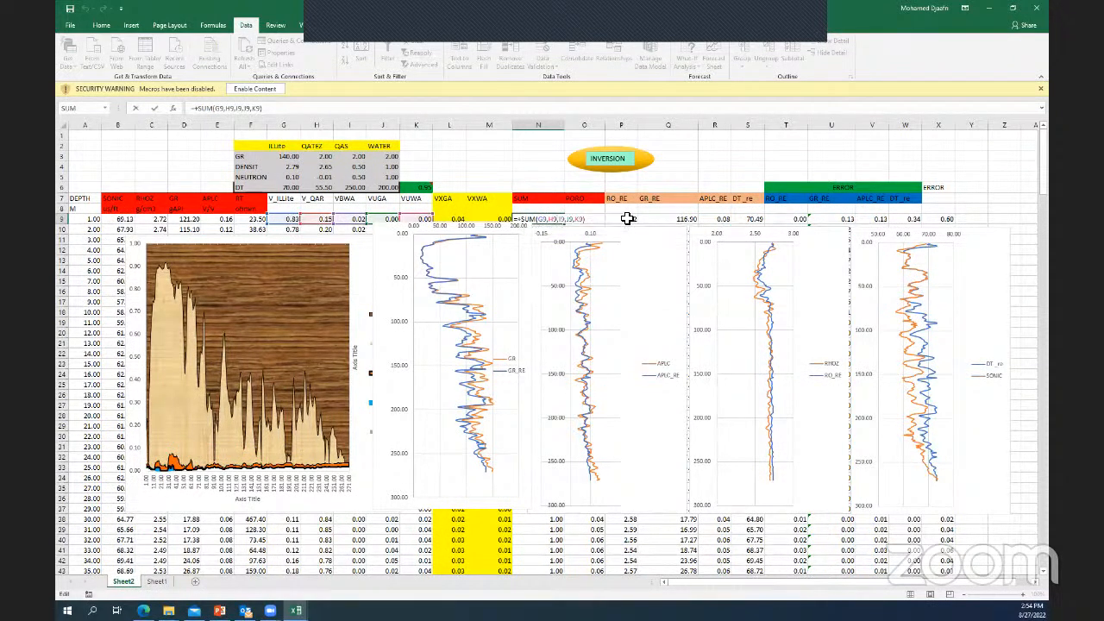
# Open the RO_RE formula in cell P9 to examine how volumes multiply the DENSIT endpoints, and close it without changes
pyautogui.doubleClick(630, 219)
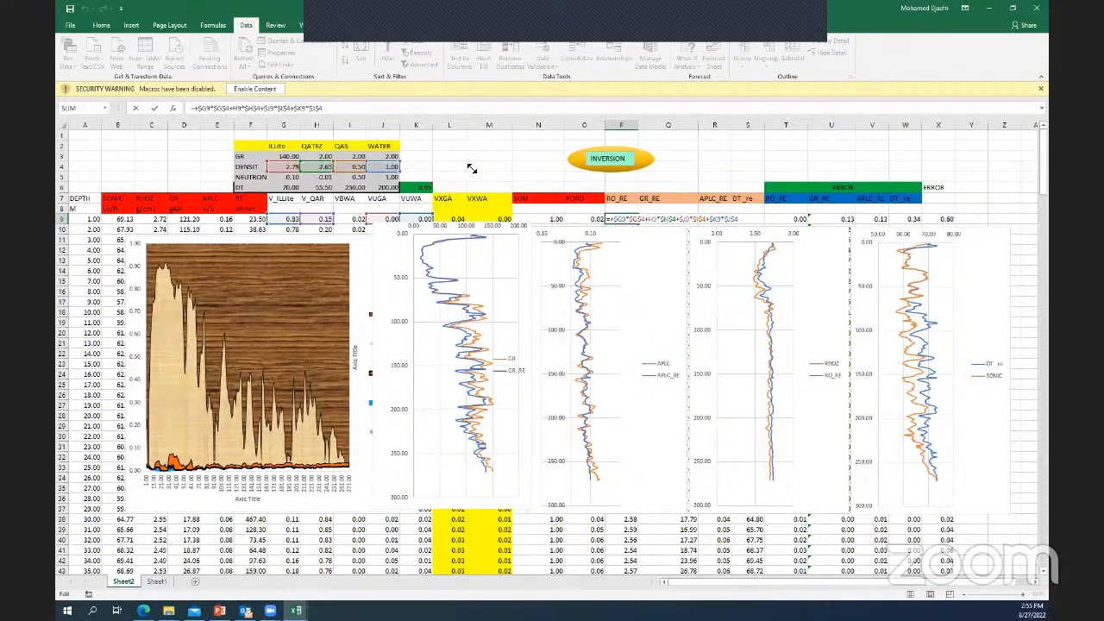
pyautogui.click(394, 164)
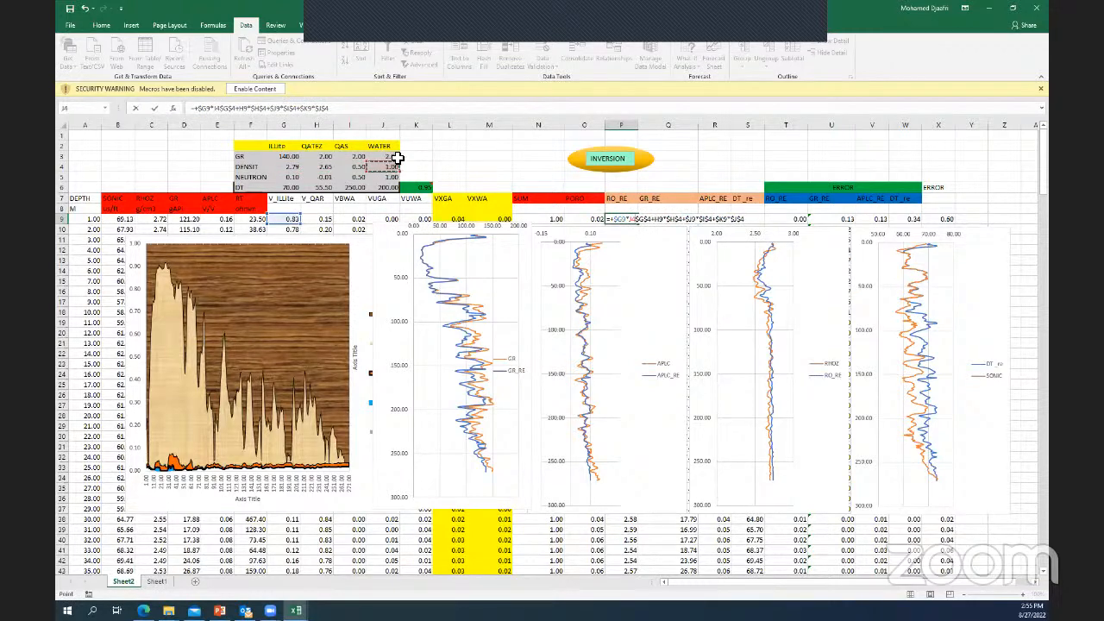
pyautogui.click(542, 166)
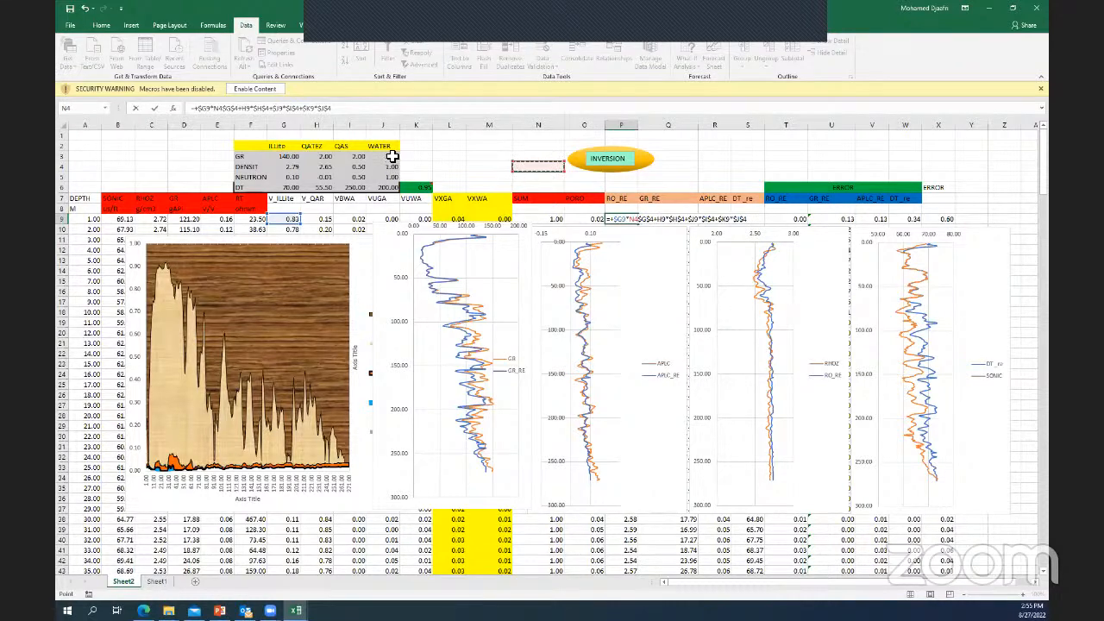
pyautogui.press('Escape')
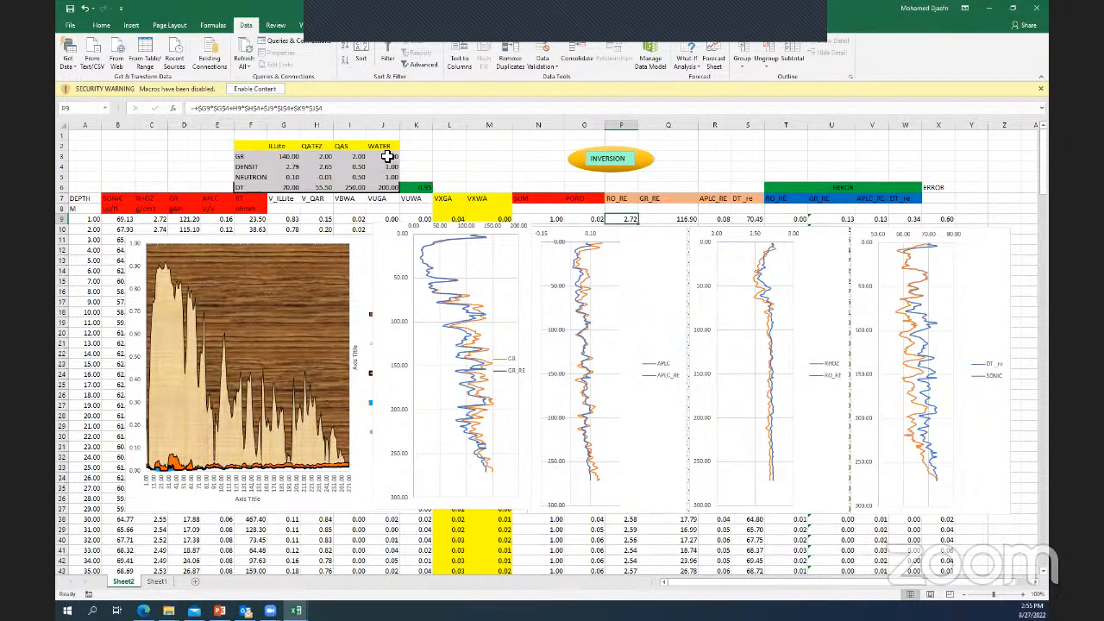
# Open the total ERROR formula in cell X9 to examine which error columns it sums, and leave the cell
pyautogui.click(878, 246)
pyautogui.click(951, 219)
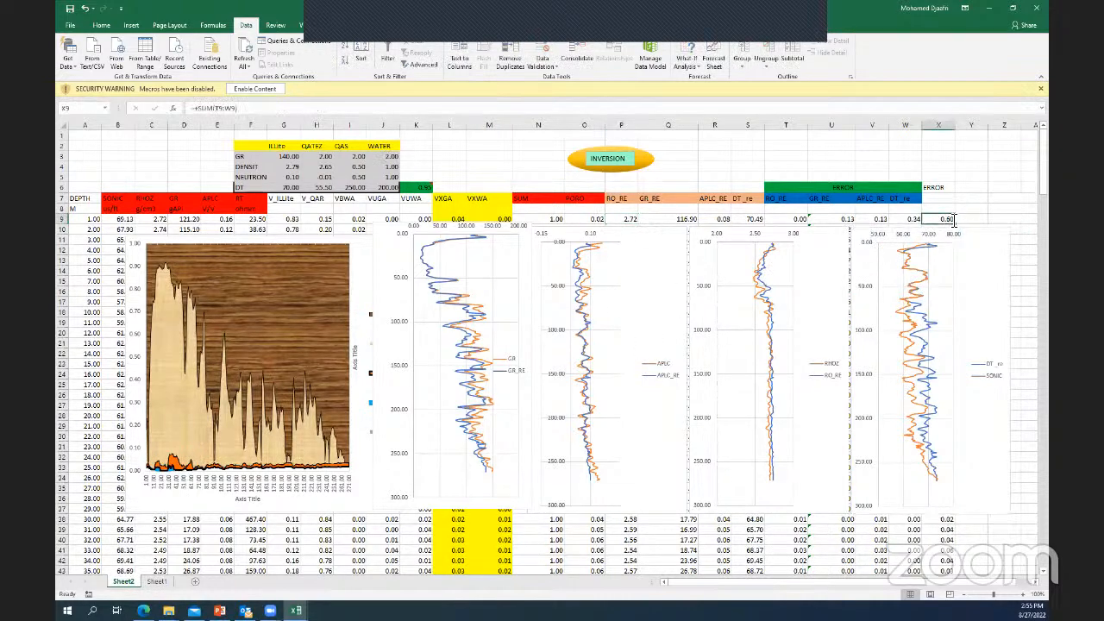
pyautogui.hotkey('alt', '=')
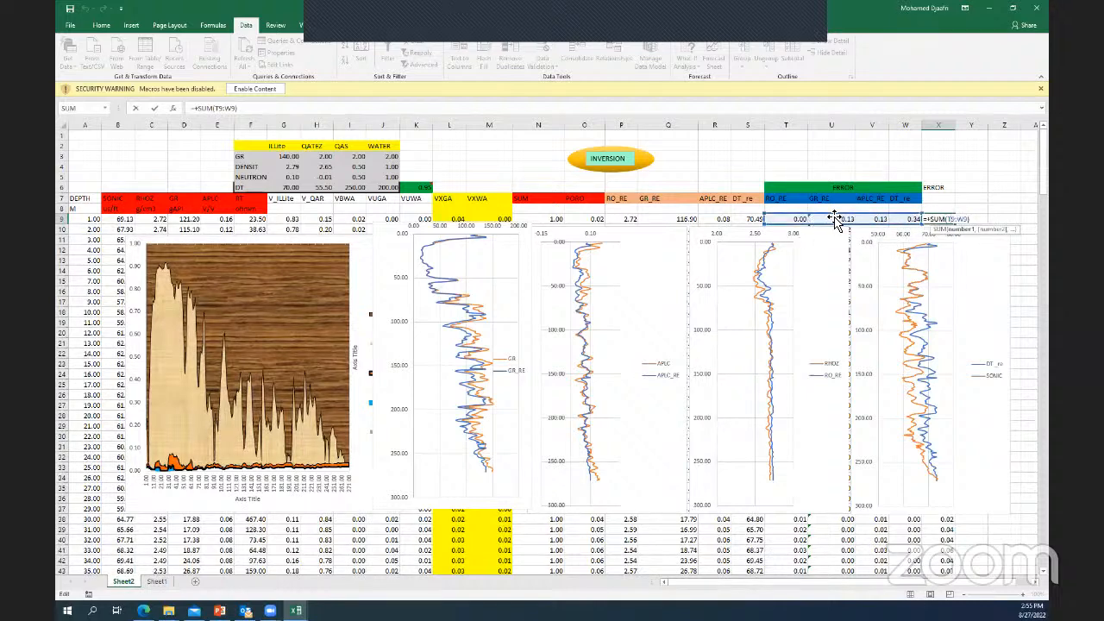
pyautogui.click(993, 197)
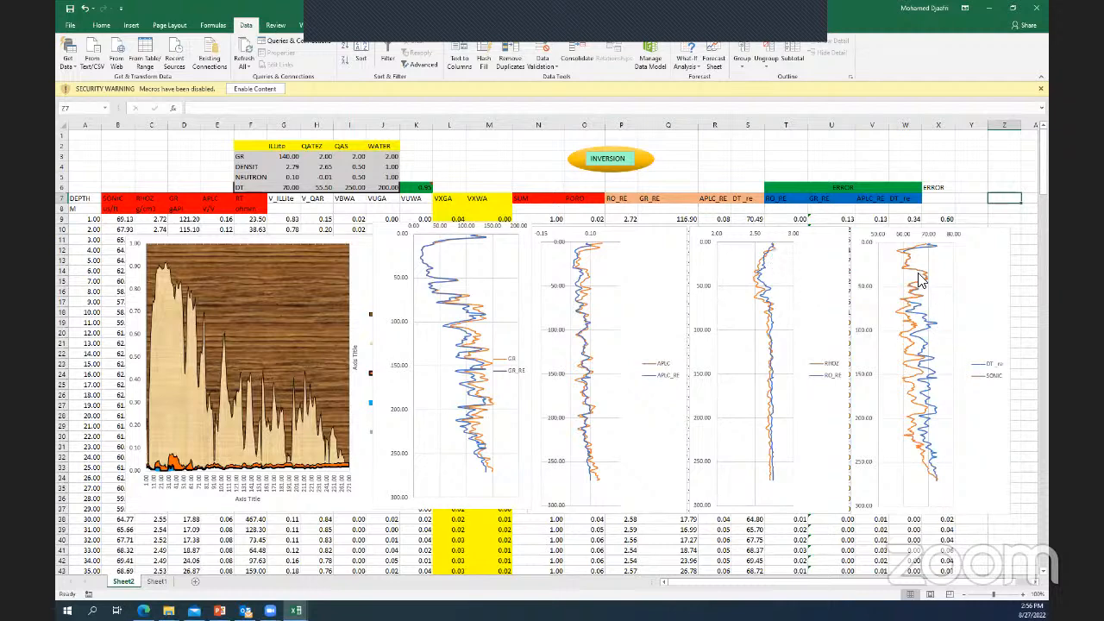
# Try to run the INVERSION macro, enable the workbook's macro content, and launch the inversion again
pyautogui.moveTo(924, 286)
pyautogui.moveTo(912, 255)
pyautogui.click(614, 162)
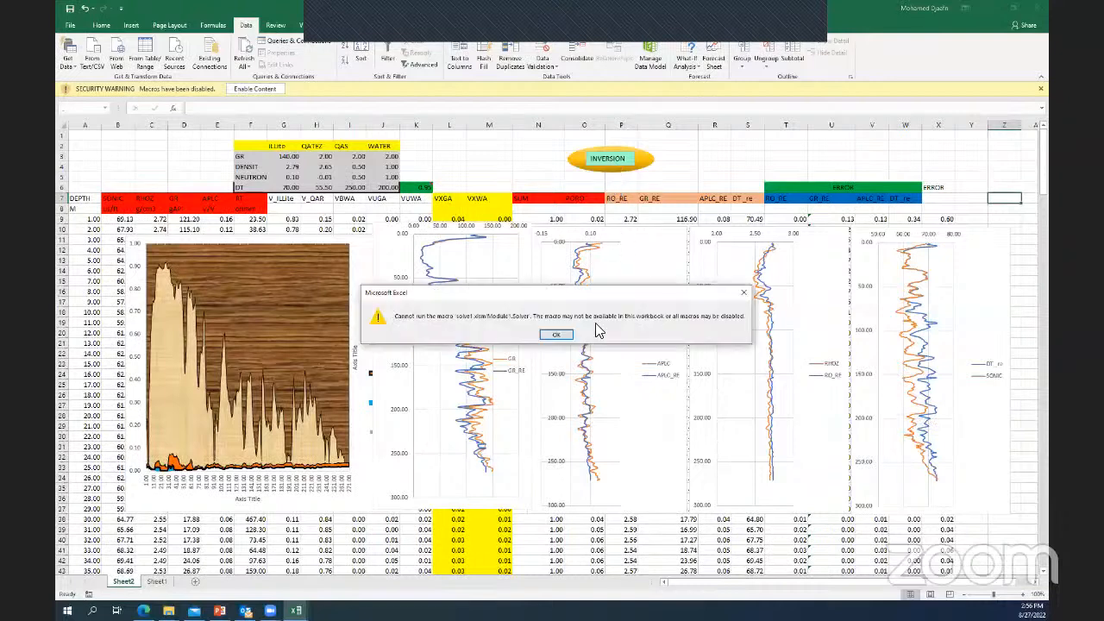
pyautogui.click(554, 338)
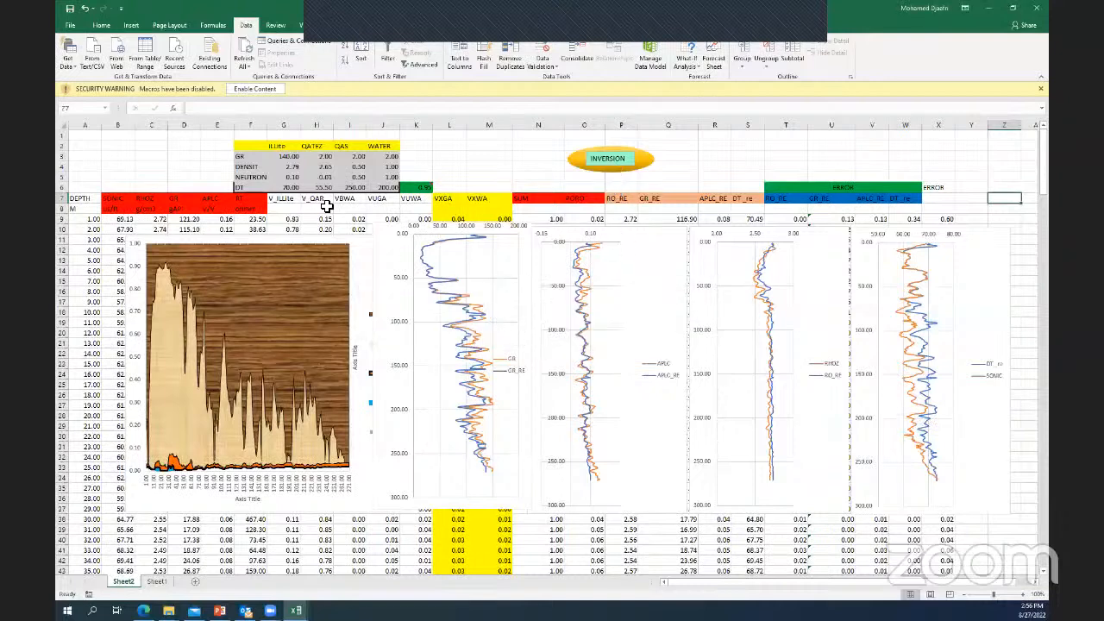
pyautogui.click(266, 90)
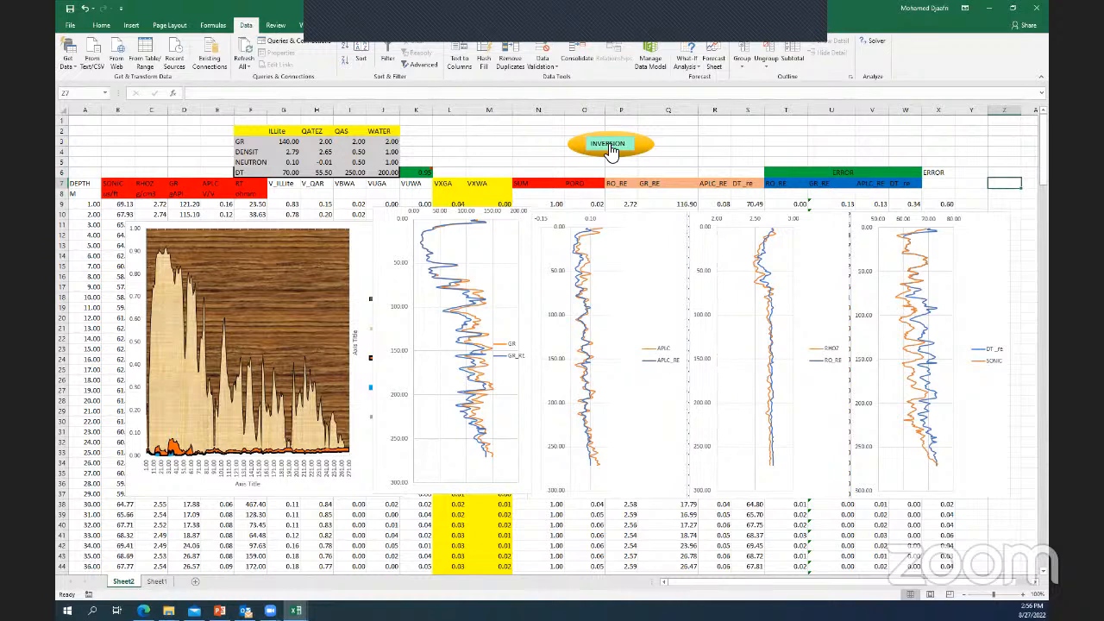
pyautogui.click(609, 147)
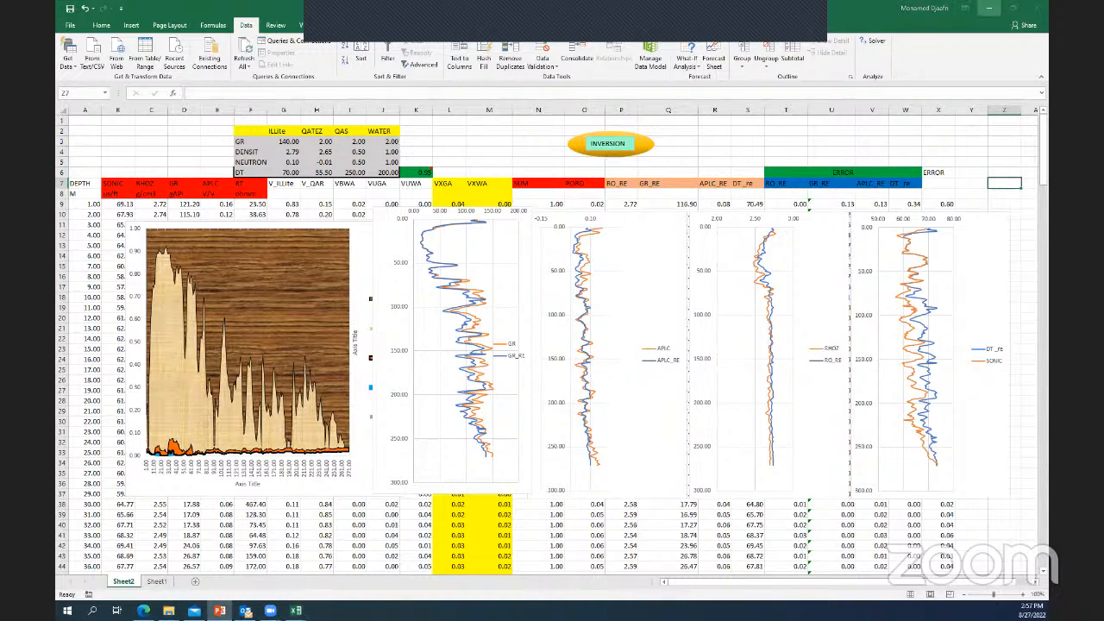